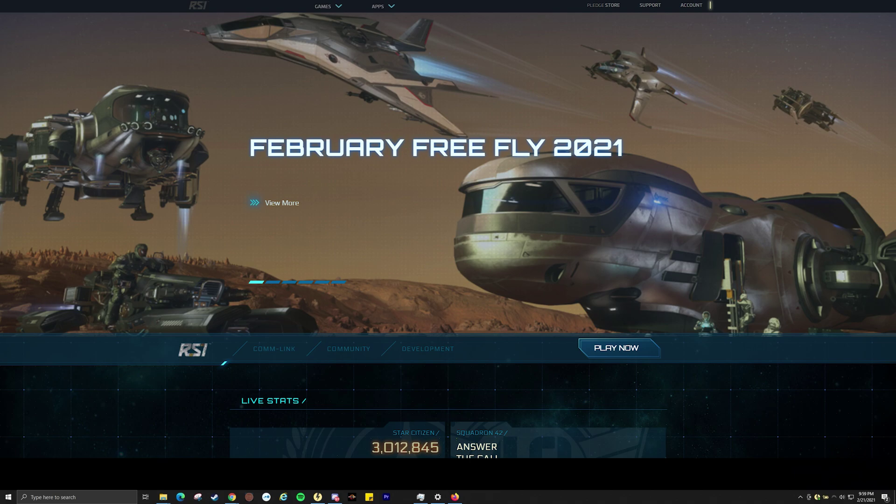
Step: Leave the full-screen RSI Star Citizen page and show the desktop
key("super+d")
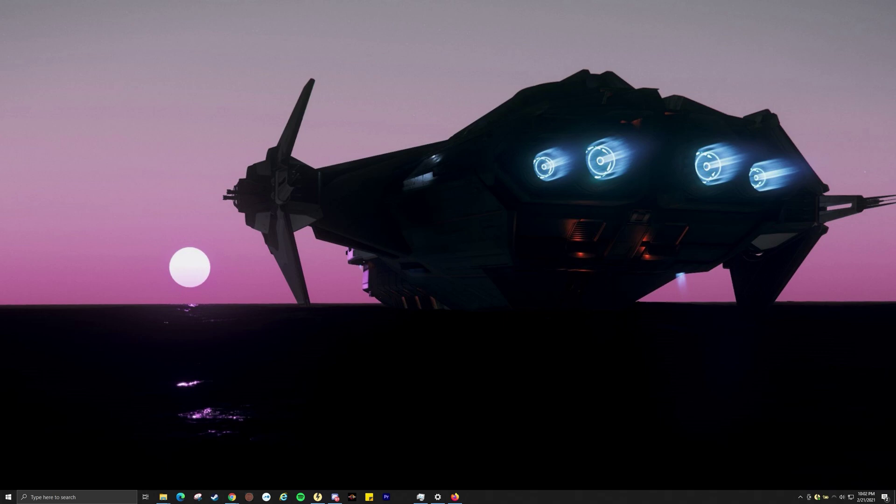
Step: Restore the Firefox window showing the YouTube channel with the Couch Citizen config link
left_click(455, 497)
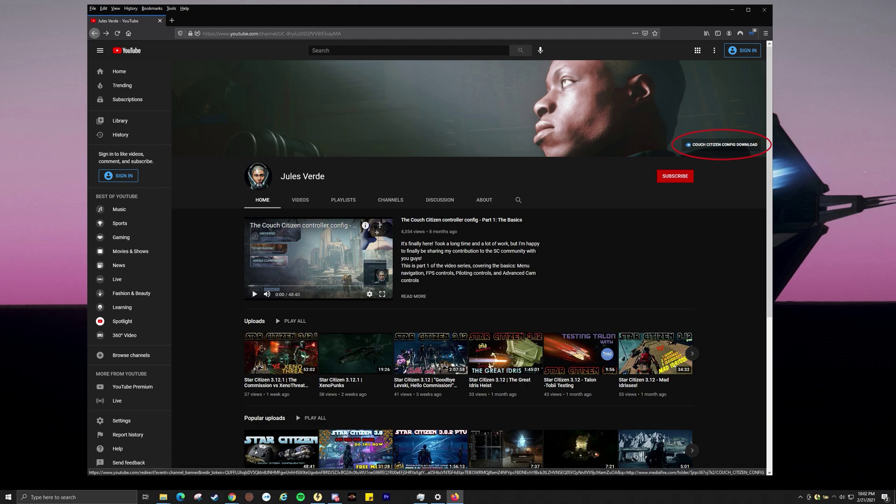
Step: Follow the banner's Couch Citizen config download link and open the CCC_3.12 MediaFire folder
left_click(725, 145)
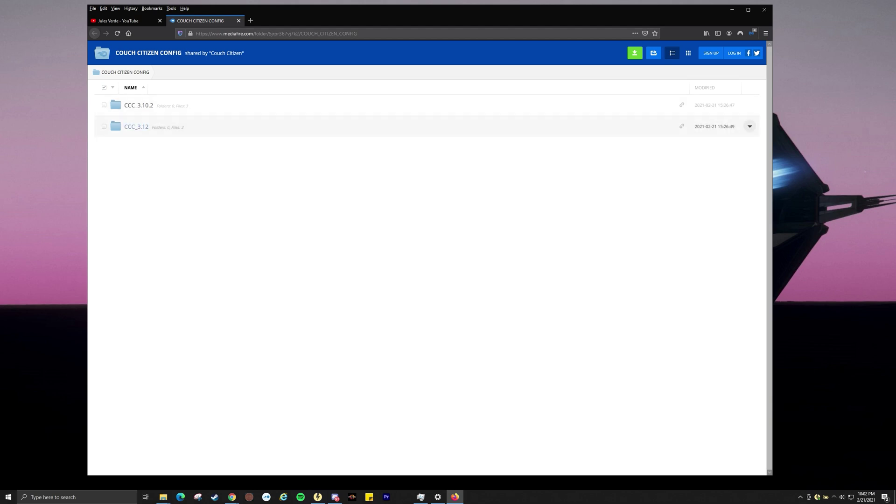
left_click(136, 126)
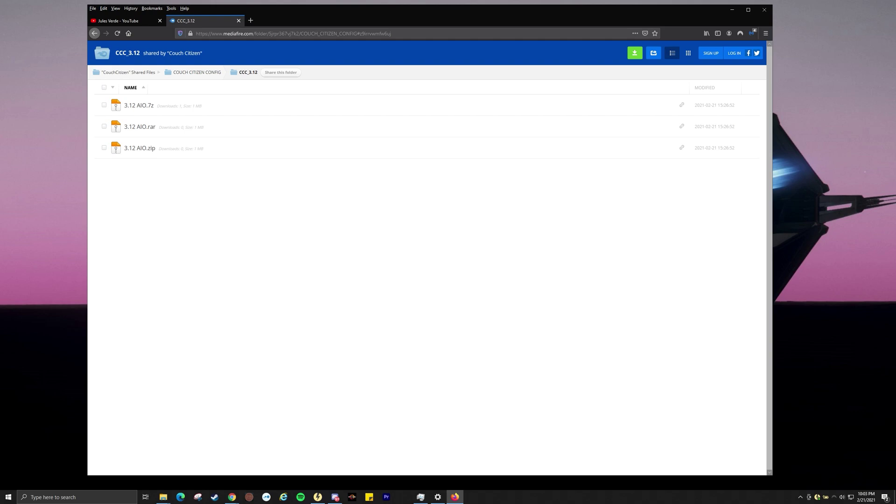
Step: Return to the YouTube channel tab and scroll down to the Uploads row
left_click(99, 38)
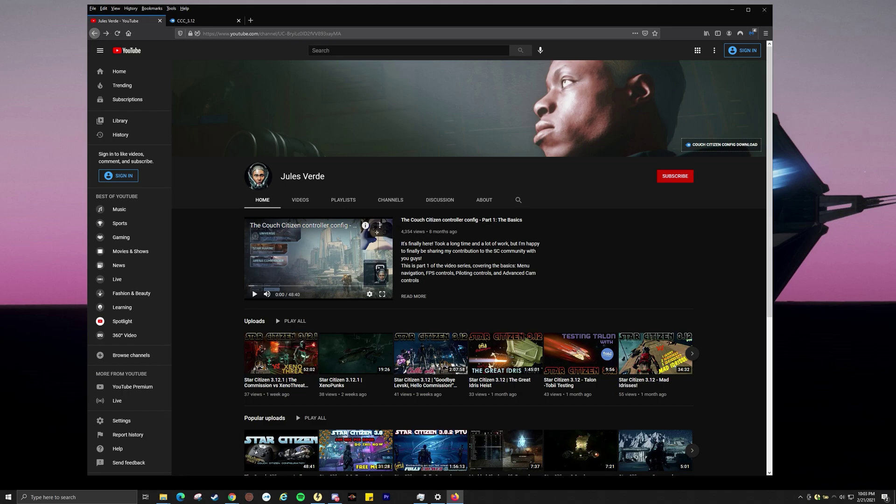
scroll(392, 355, "down", 1)
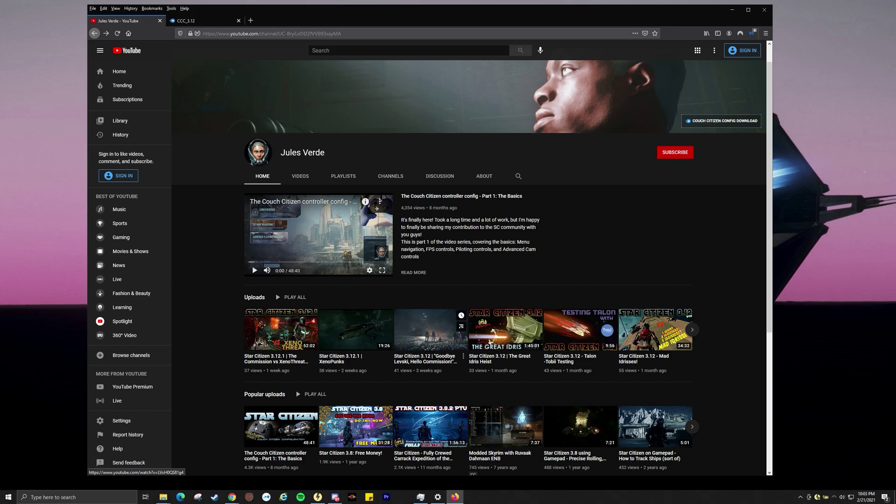
scroll(429, 329, "down", 1)
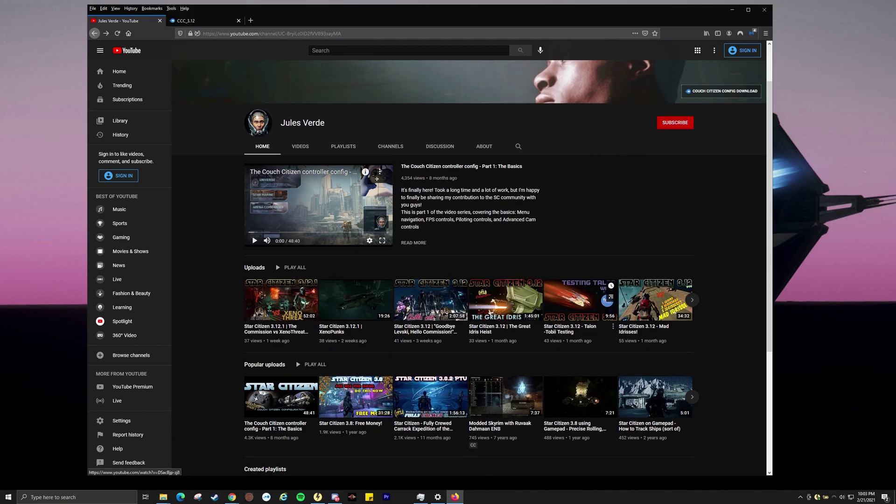
Step: Play the Star Citizen 3.12 - Talon -Tobii Testing upload
left_click(580, 300)
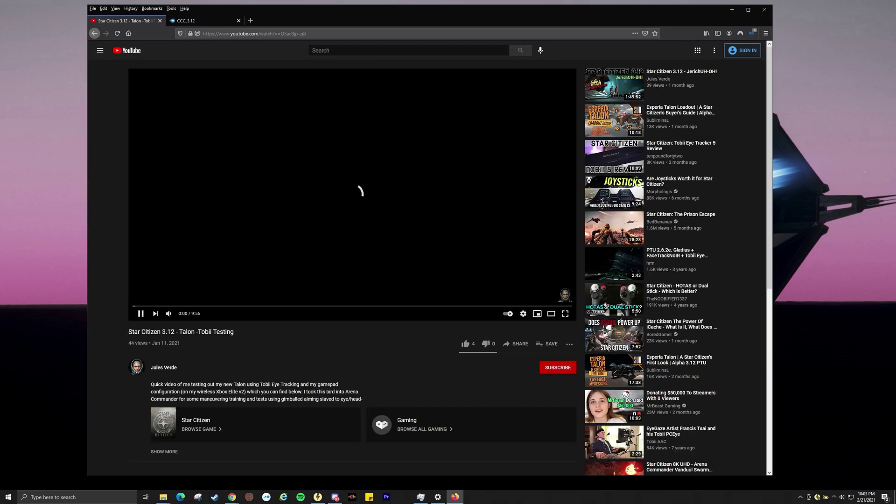